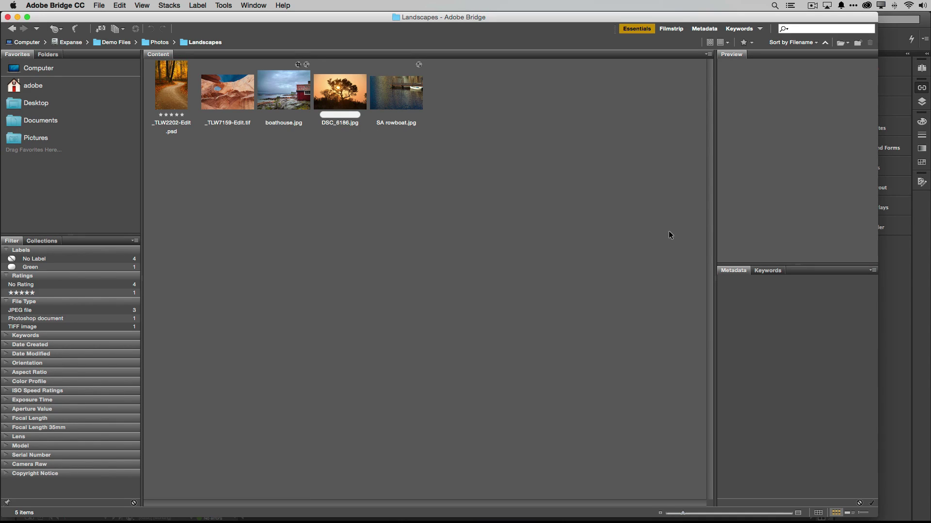
# Review a Portfolio-Travel photo's Title and Caption metadata in Lightroom, then return to Bridge.
pyautogui.press('super+Tab')
pyautogui.press('super+Tab')
pyautogui.press('super+Tab')
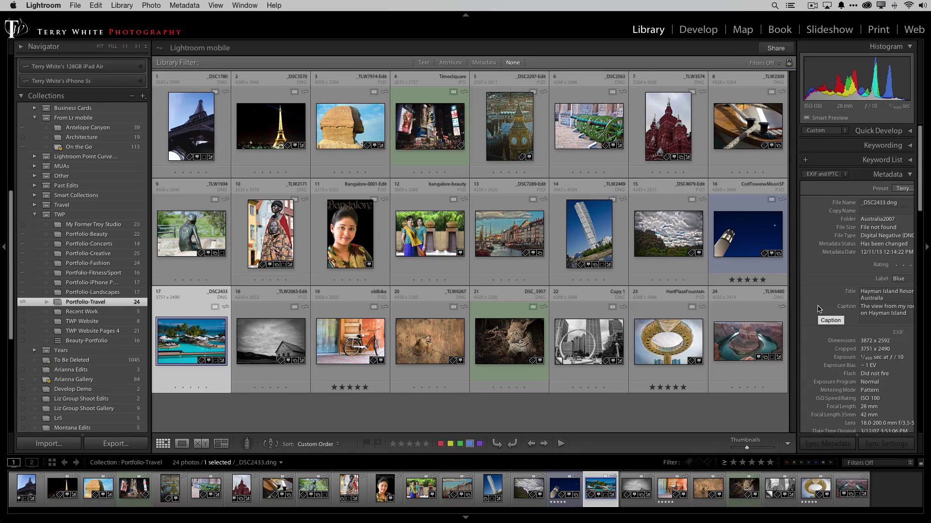
pyautogui.press('super+Tab')
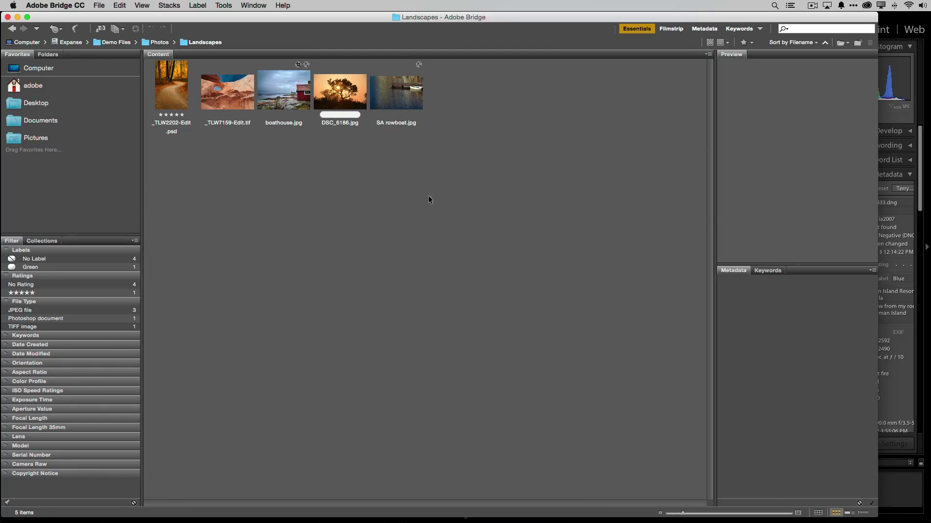
# Inspect the rock arch photo's Headline and Description fields, resizing the Bridge window meanwhile.
pyautogui.click(236, 98)
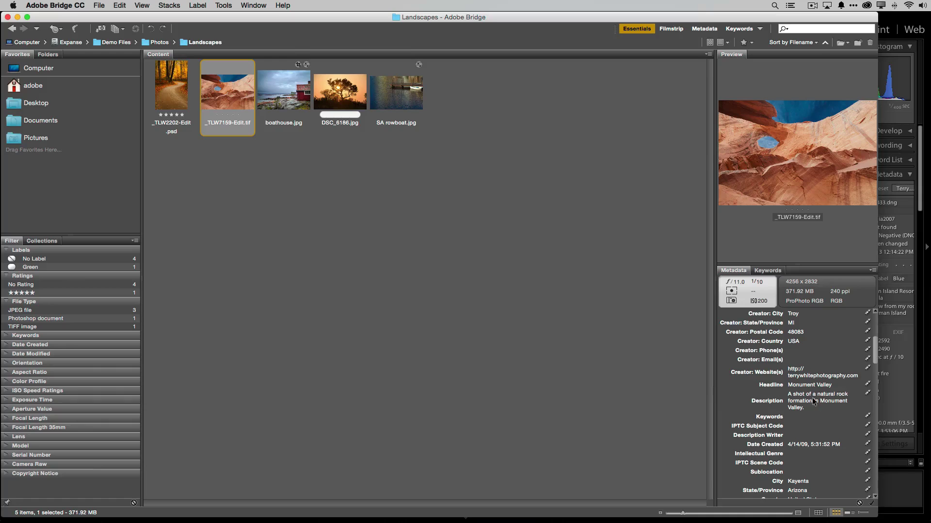
pyautogui.click(797, 386)
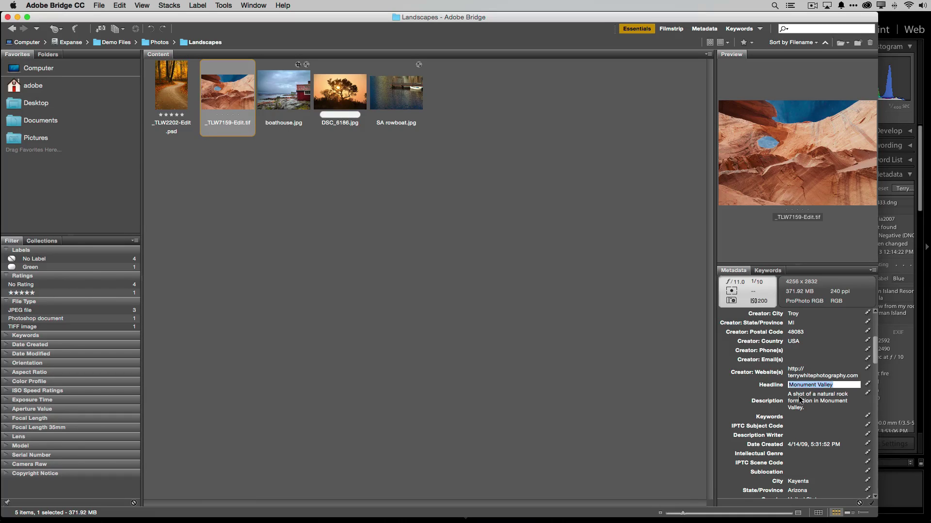
pyautogui.click(804, 400)
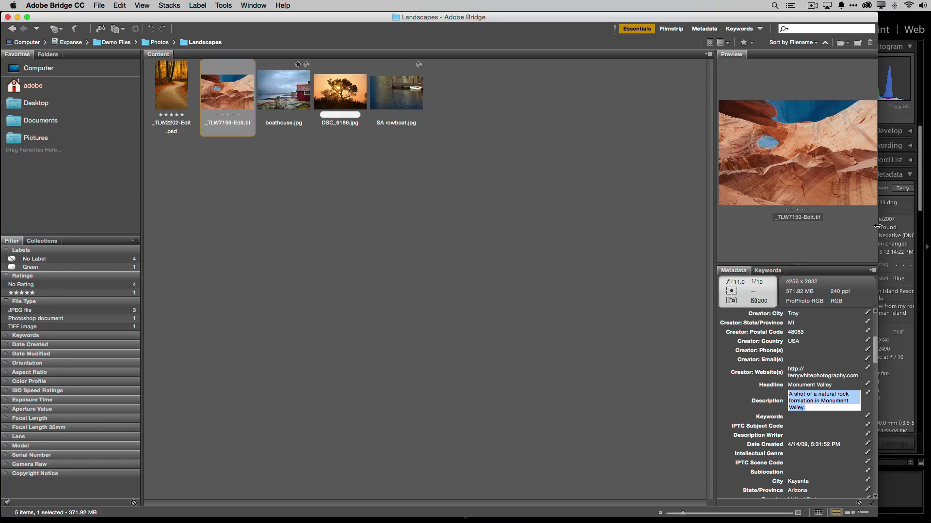
pyautogui.moveTo(876, 226); pyautogui.dragTo(832, 232)
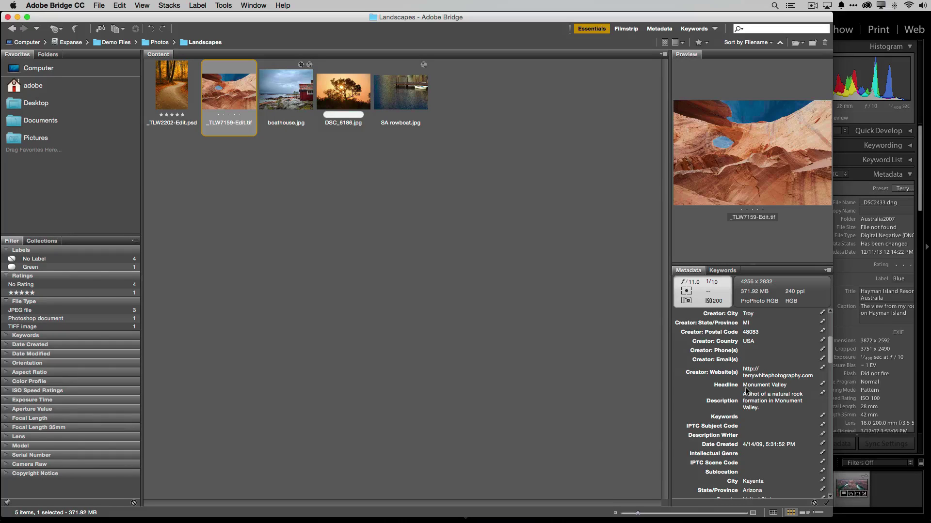
pyautogui.doubleClick(832, 255)
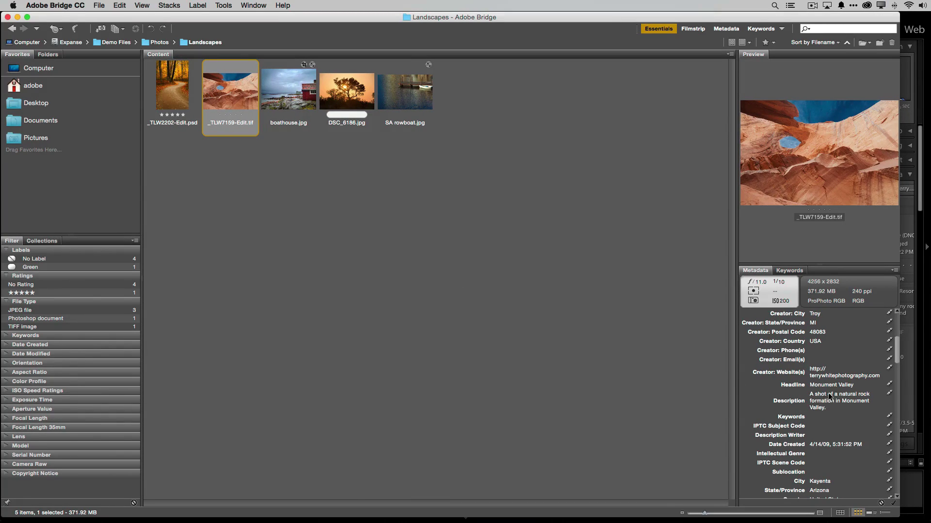
pyautogui.click(848, 386)
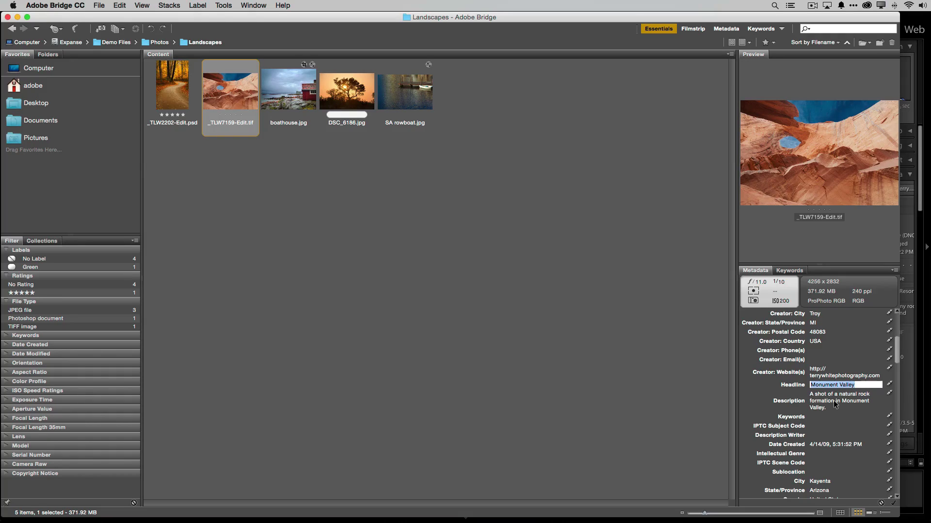
pyautogui.click(835, 403)
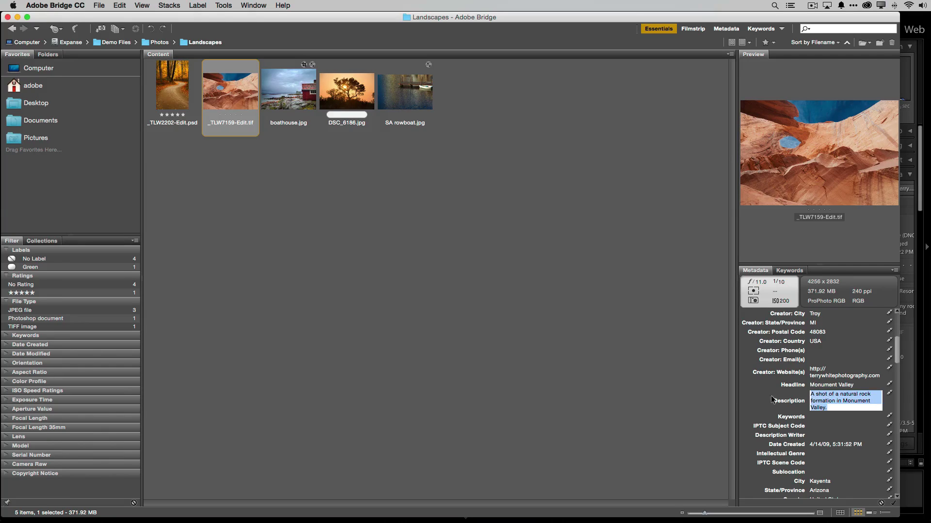
# View the boathouse, sunset tree and rowboat photos' metadata, then switch to InDesign.
pyautogui.click(276, 92)
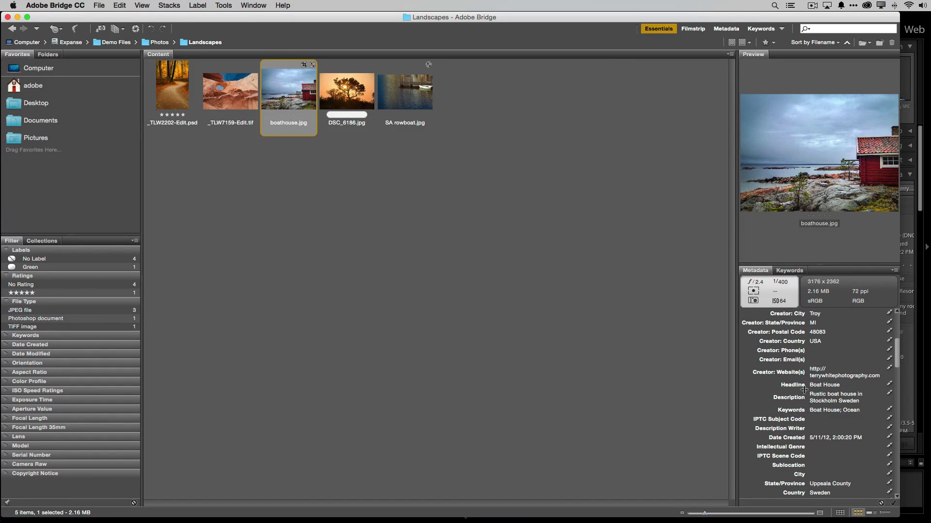
pyautogui.click(333, 92)
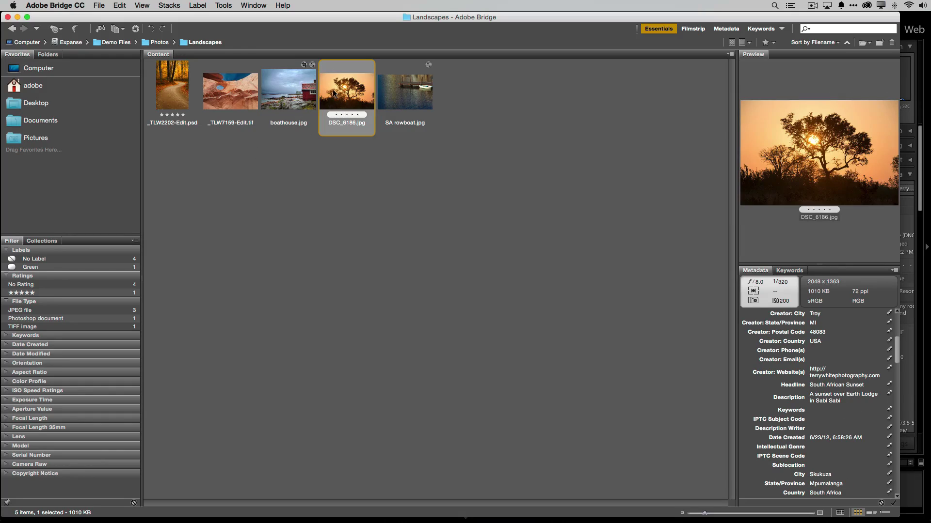
pyautogui.click(421, 99)
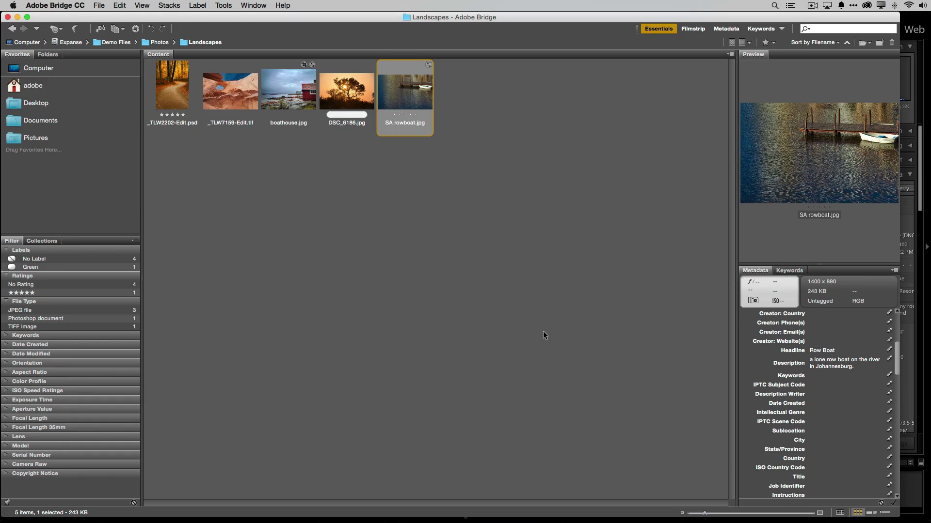
pyautogui.press('super+Tab')
pyautogui.press('super+Tab')
pyautogui.press('super+Tab')
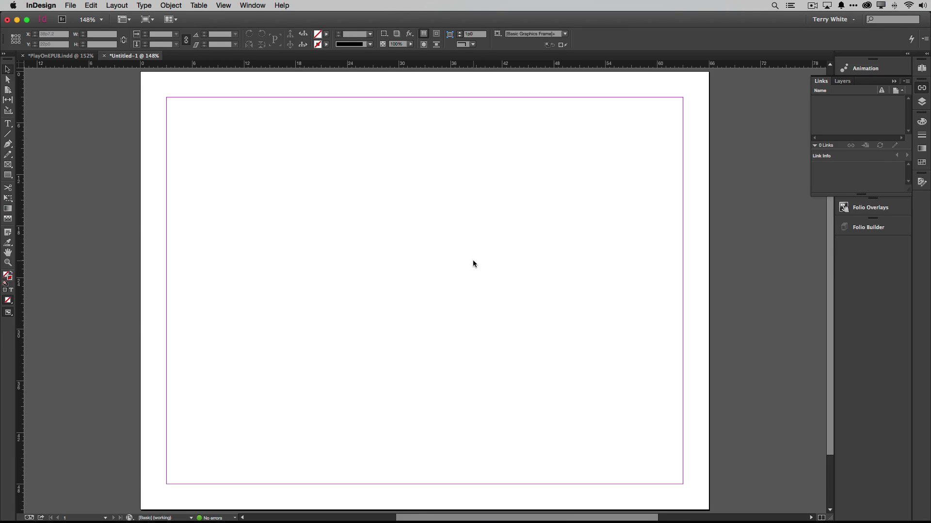
# Check the blank Untitled-1 page in InDesign, then switch back to Bridge.
pyautogui.press('super+Tab')
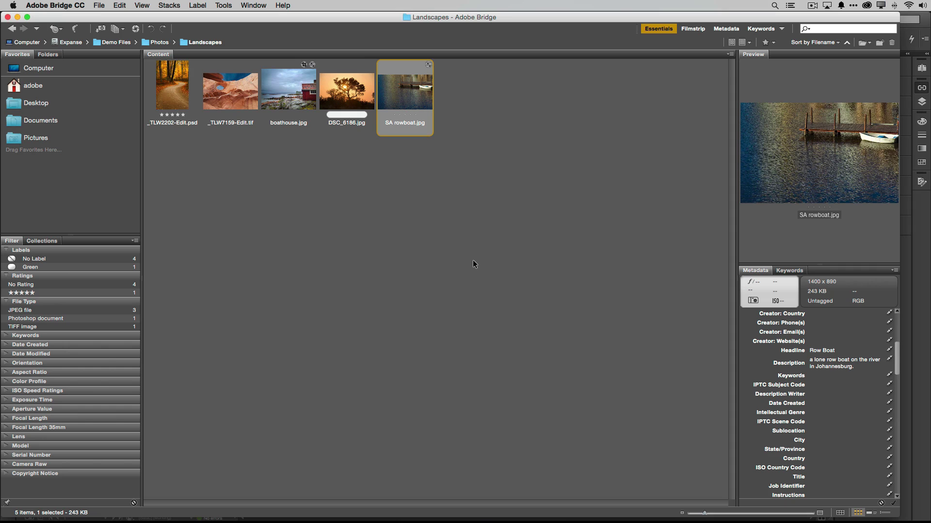
# Select _TLW7159-Edit.tif through SA rowboat.jpg and send the four photos to InDesign via File > Place.
pyautogui.click(236, 99)
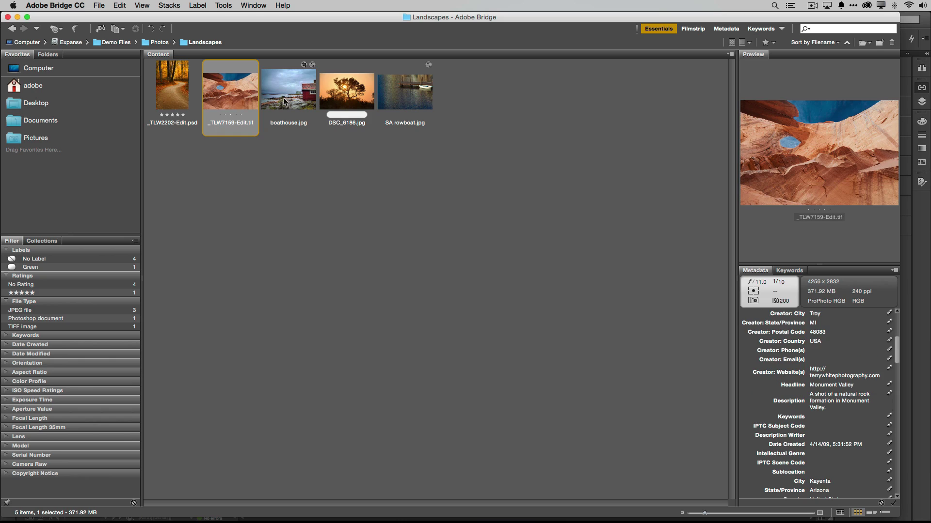
pyautogui.keyDown('shift'); pyautogui.click(415, 104); pyautogui.keyUp('shift')
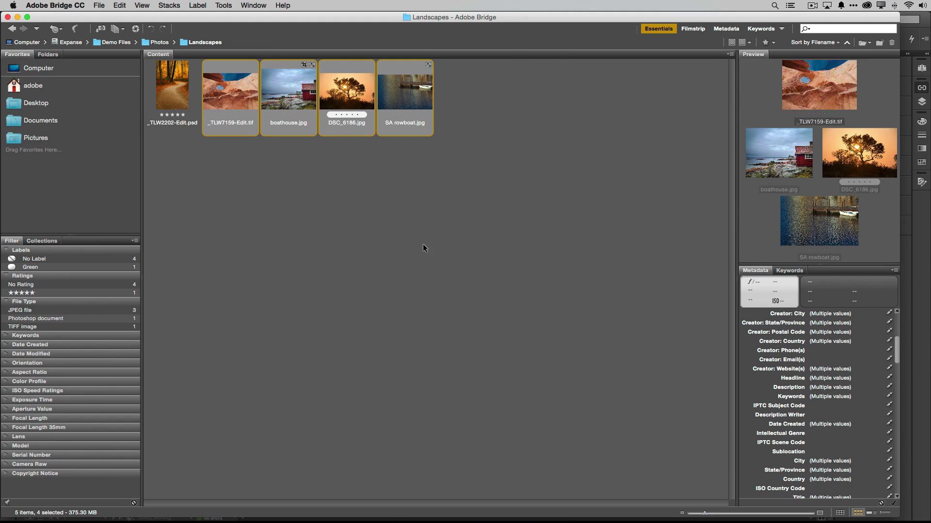
pyautogui.click(99, 6)
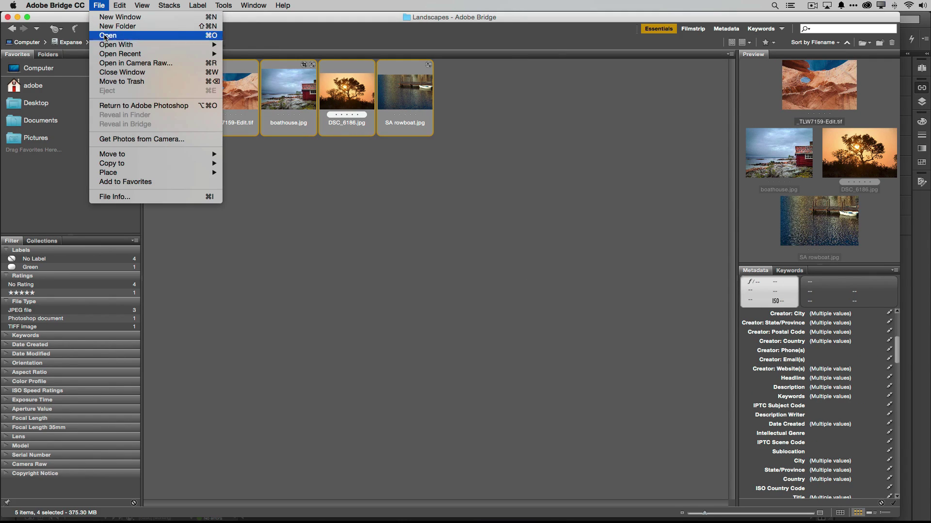
pyautogui.moveTo(150, 174)
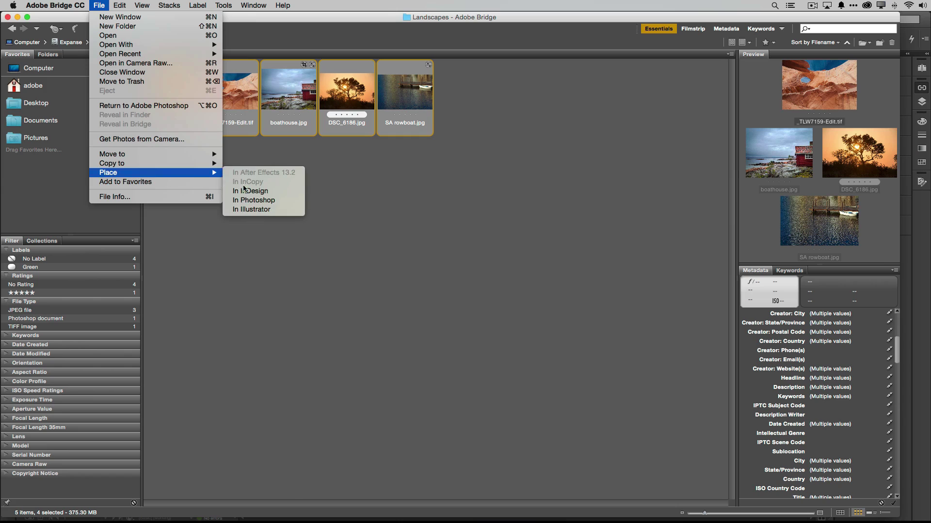
pyautogui.click(273, 193)
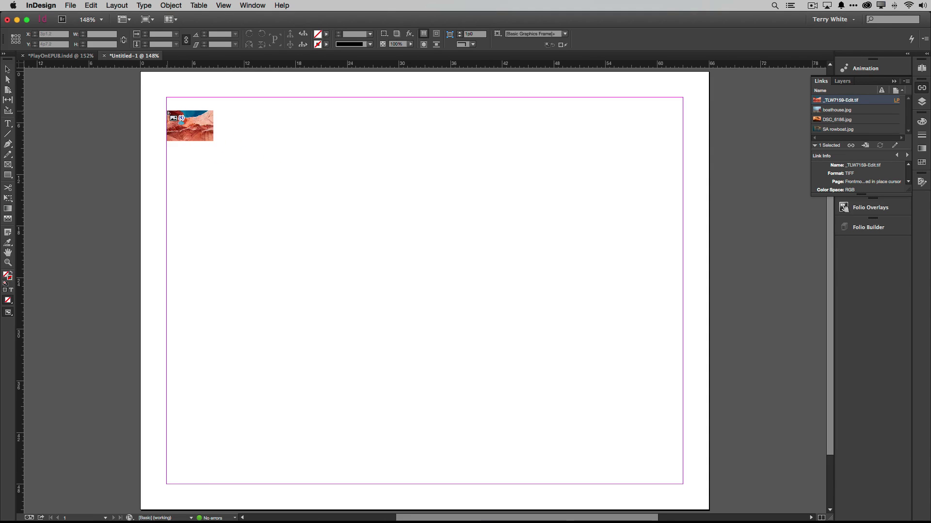
# Place the four photos as a 2×2 grid across the page margins, filling frames proportionally.
pyautogui.moveTo(168, 112); pyautogui.dragTo(682, 429)
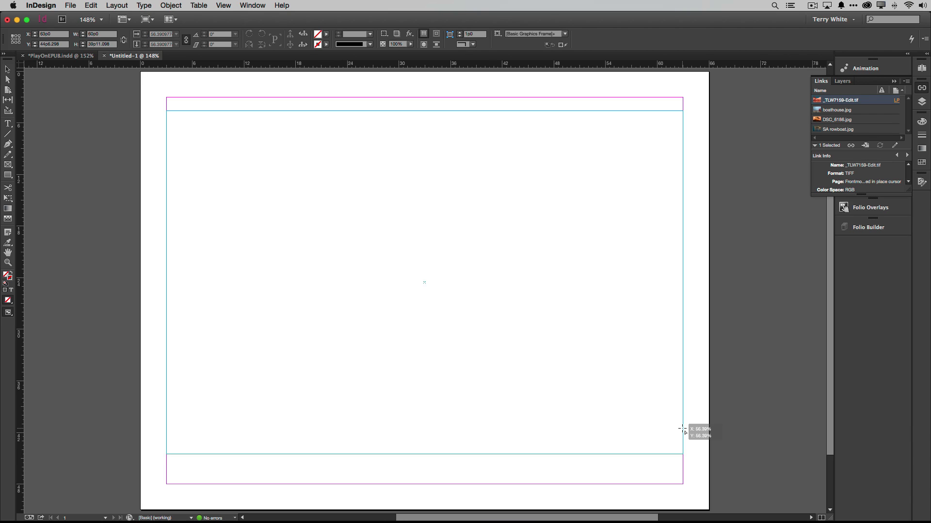
pyautogui.press('Up')
pyautogui.moveTo(682, 429); pyautogui.dragTo(683, 429)
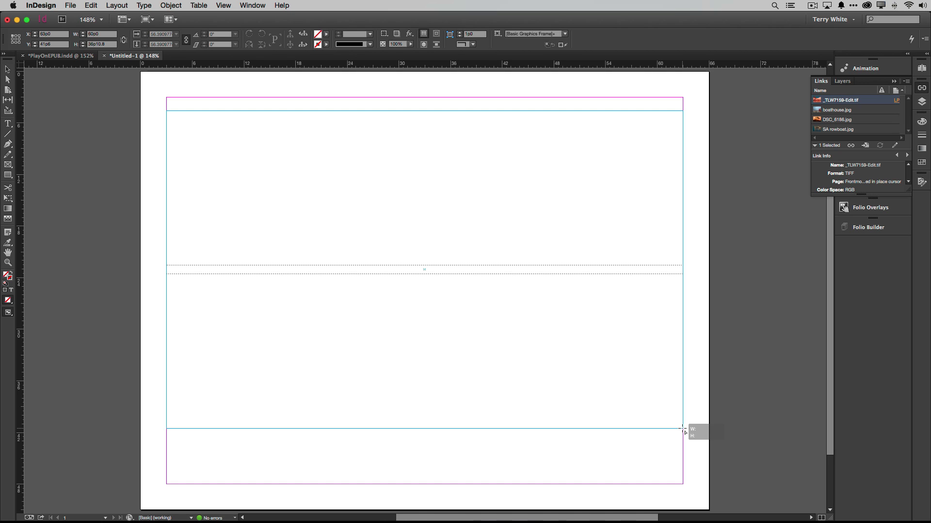
pyautogui.press('Right')
pyautogui.moveTo(683, 429); pyautogui.dragTo(683, 429)
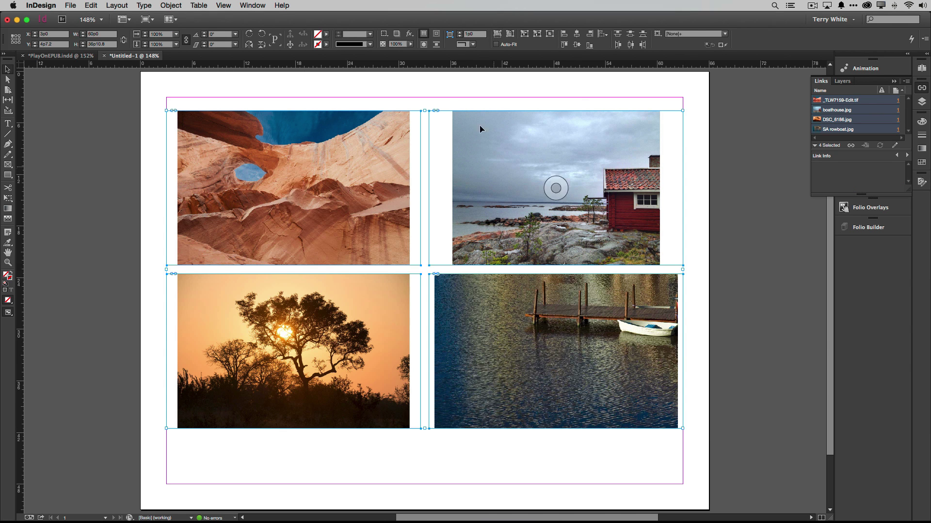
pyautogui.click(497, 34)
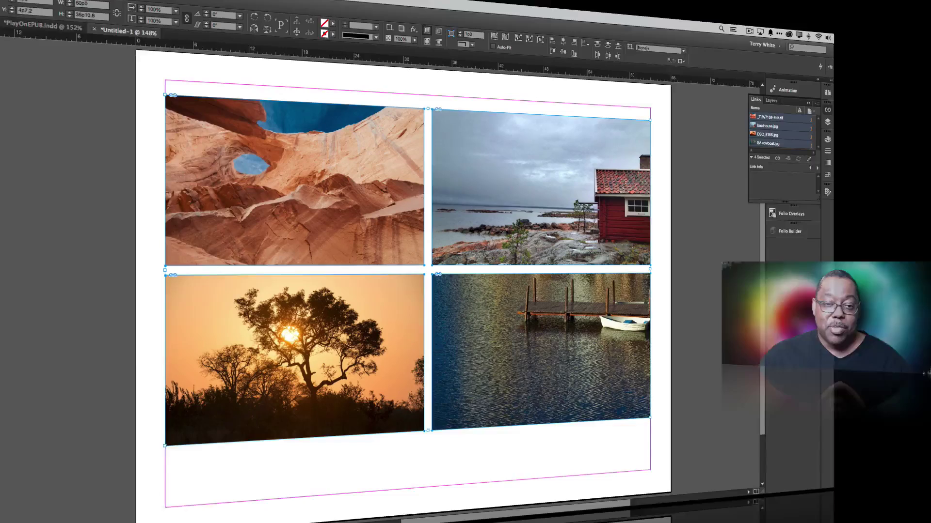
# Open the Object menu for the four selected photo frames.
pyautogui.click(171, 5)
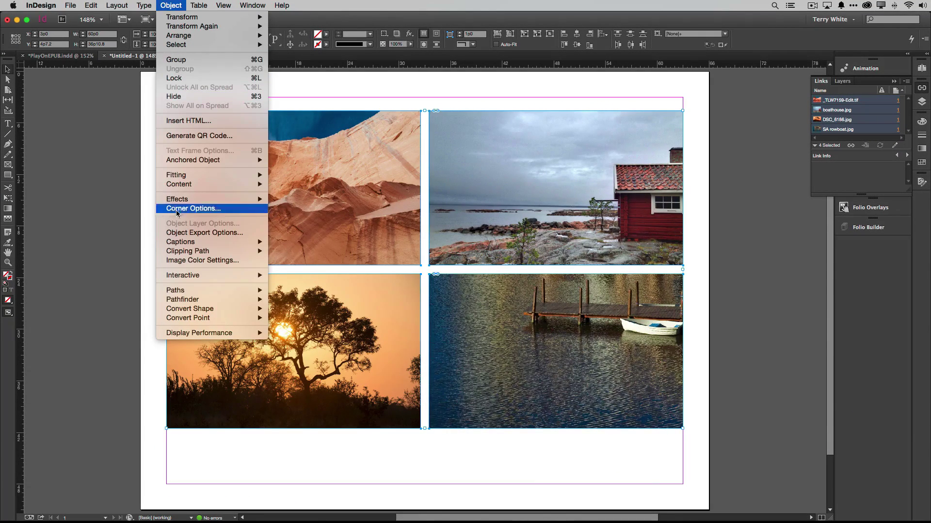
# Open Caption Setup and pick Description as the caption metadata field.
pyautogui.moveTo(209, 244)
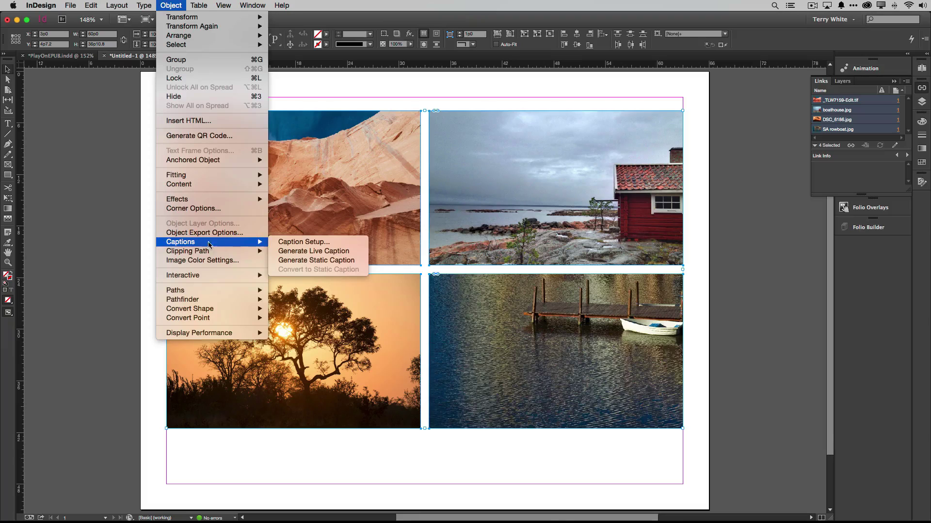
pyautogui.click(305, 242)
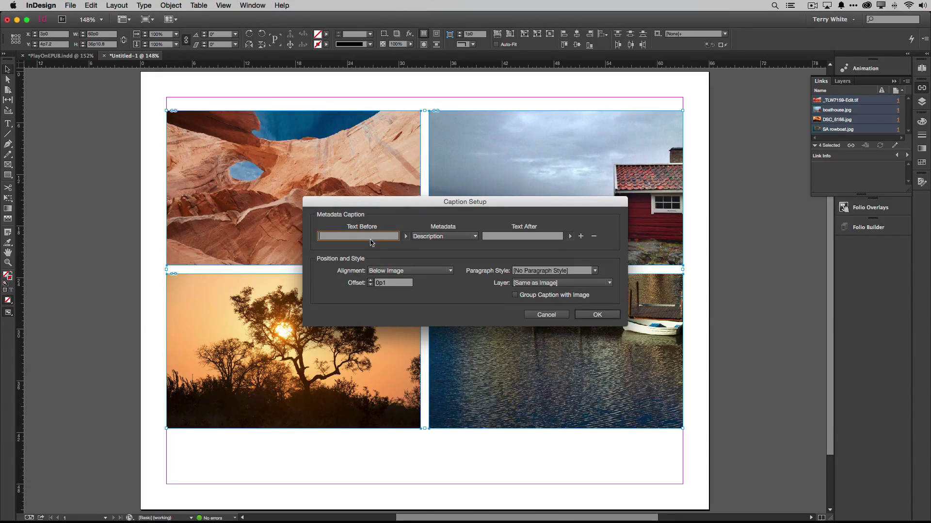
pyautogui.click(437, 241)
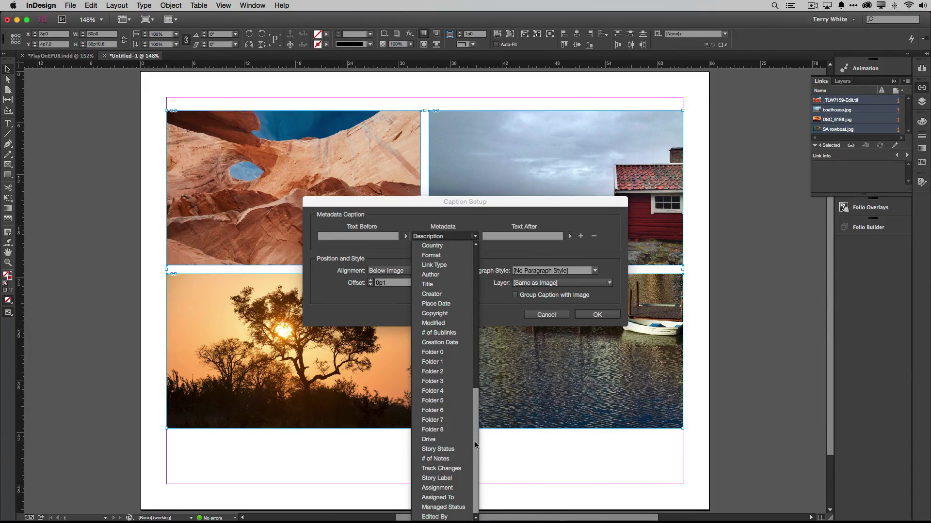
pyautogui.moveTo(474, 447); pyautogui.dragTo(472, 277)
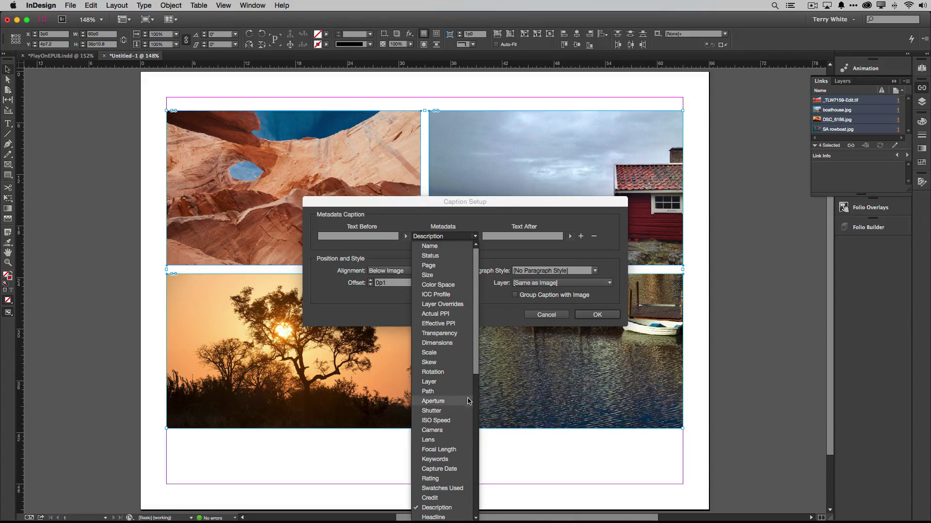
pyautogui.moveTo(477, 373); pyautogui.dragTo(477, 441)
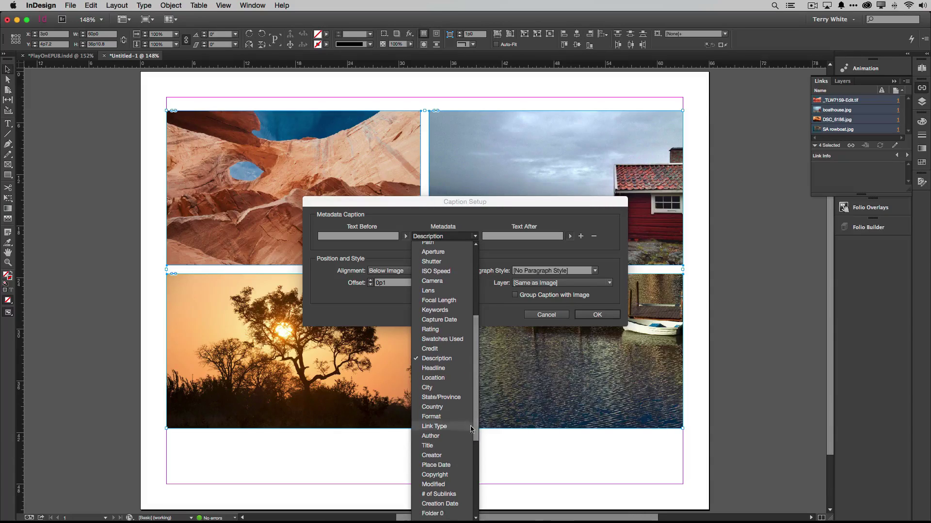
pyautogui.click(449, 358)
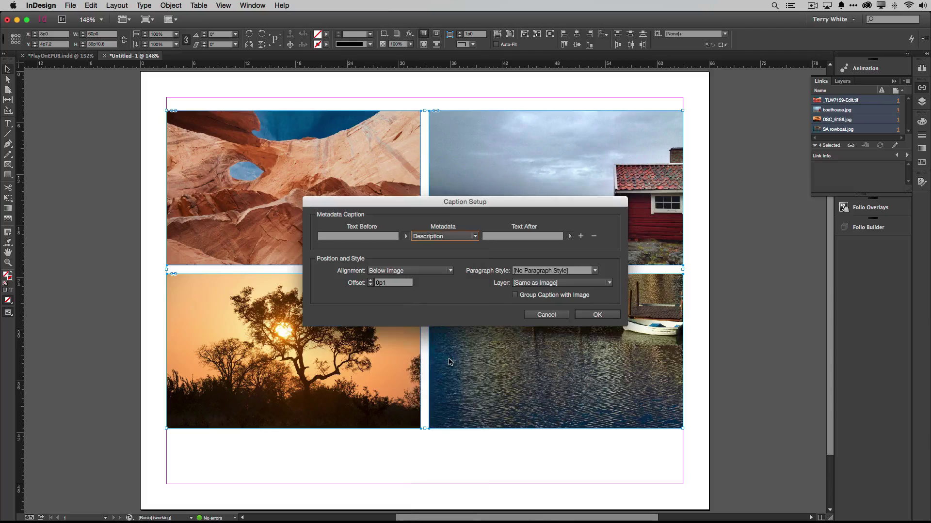
# Keep captions Below Image, turn on Group Caption with Image, and confirm with OK.
pyautogui.click(402, 272)
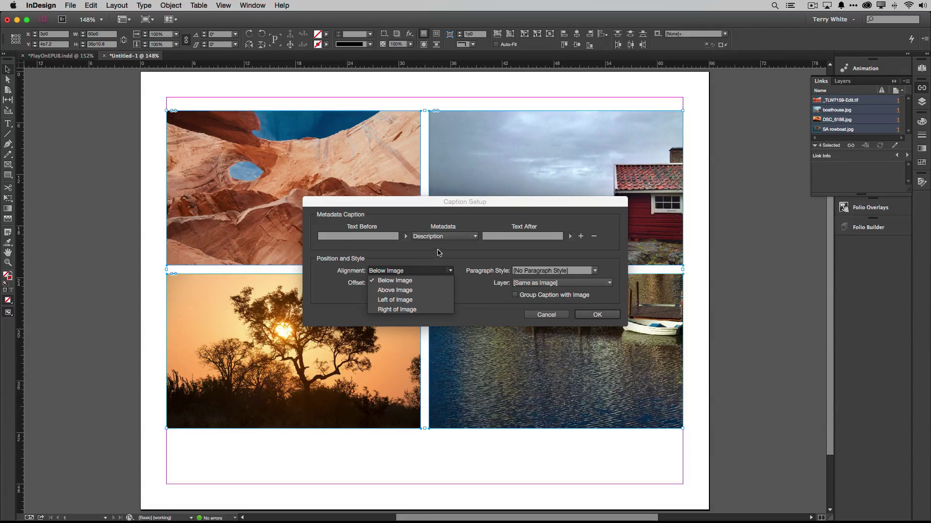
pyautogui.click(453, 261)
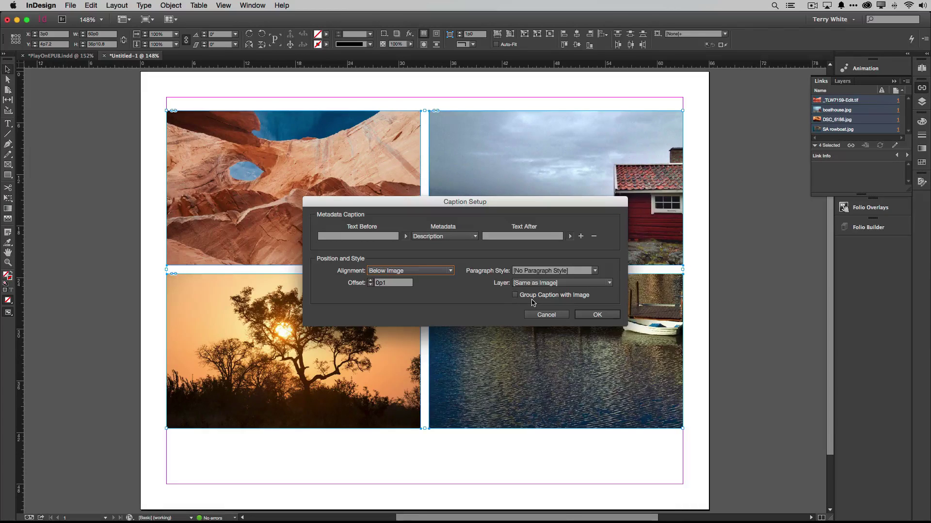
pyautogui.click(533, 297)
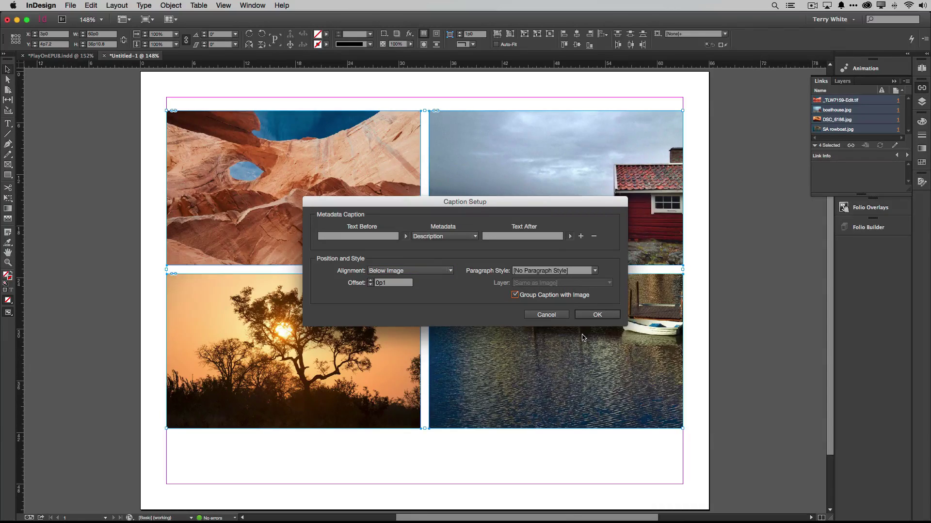
pyautogui.click(532, 297)
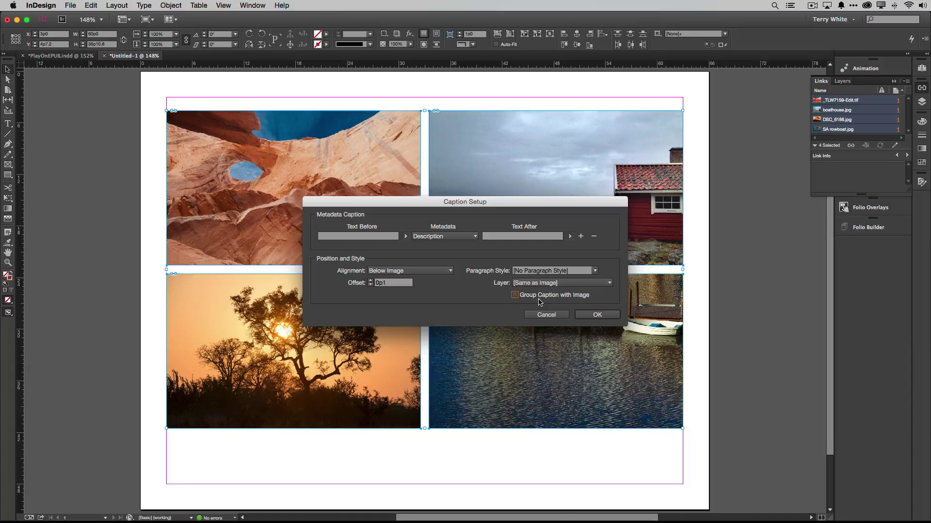
pyautogui.click(535, 297)
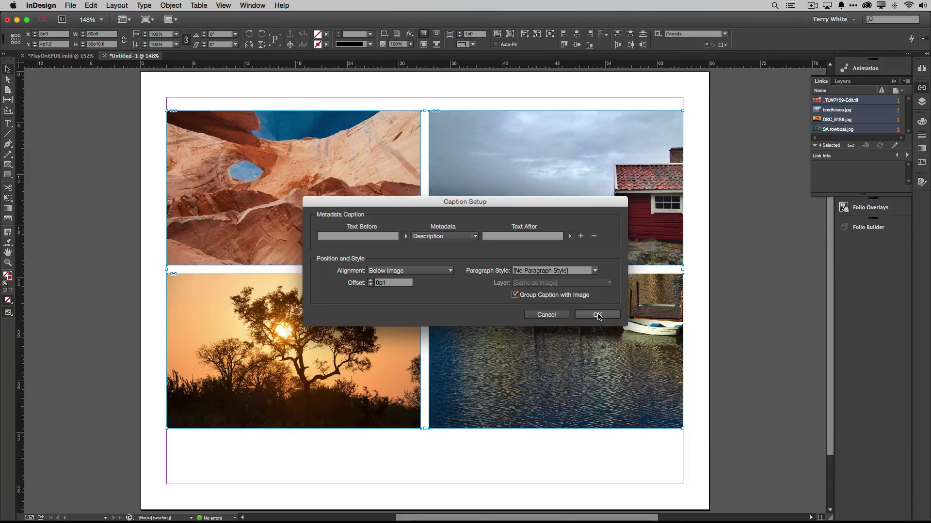
pyautogui.click(598, 315)
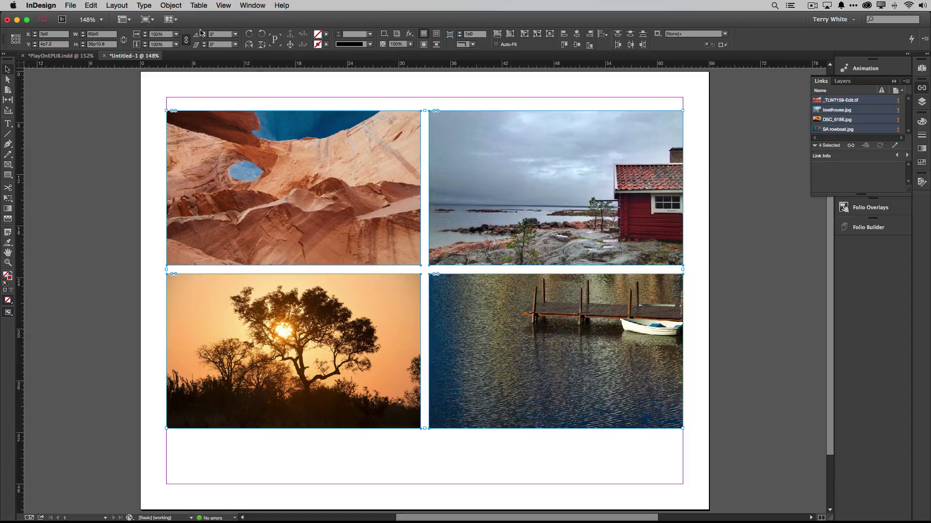
# Generate live Description captions for the four selected frames from Object > Captions.
pyautogui.click(172, 6)
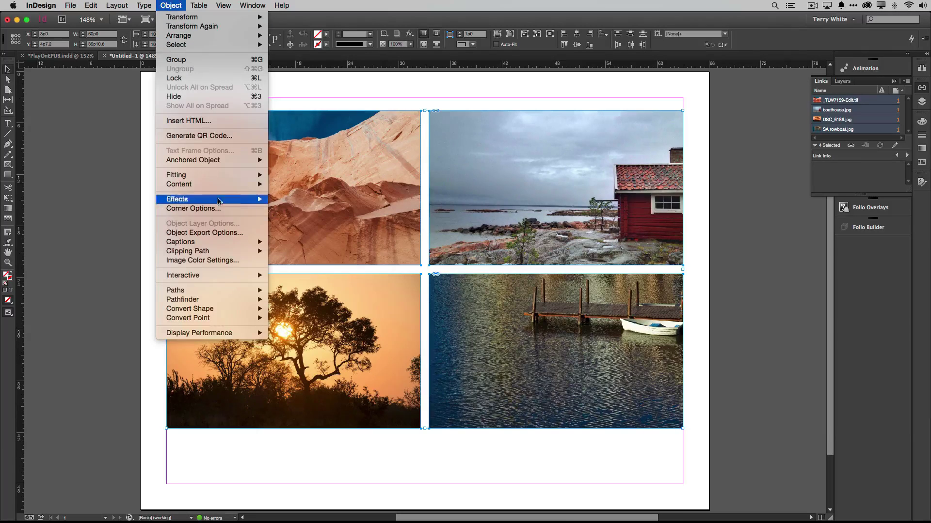
pyautogui.moveTo(225, 244)
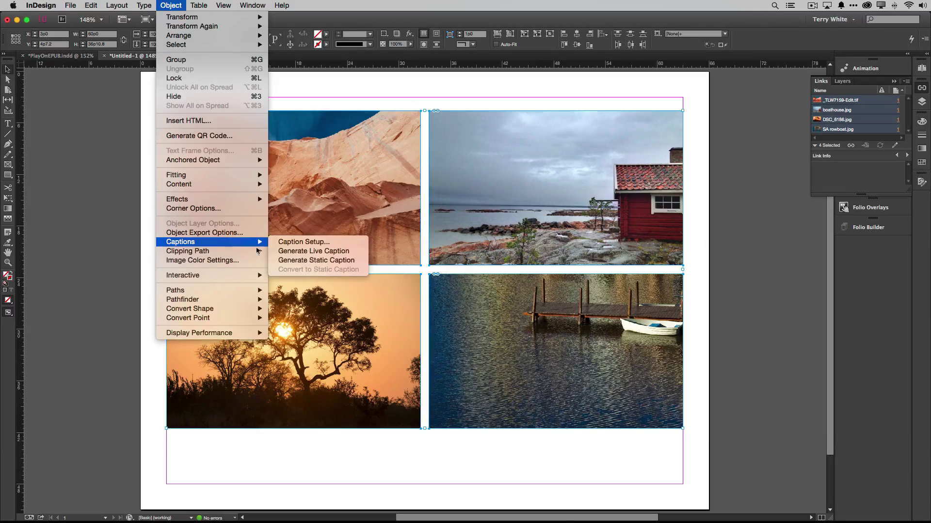
pyautogui.click(334, 251)
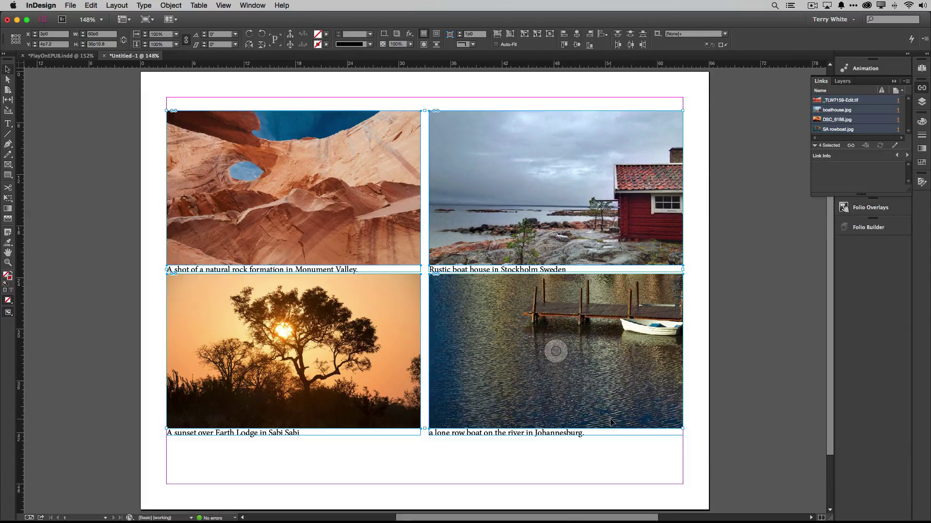
pyautogui.click(389, 450)
pyautogui.click(321, 431)
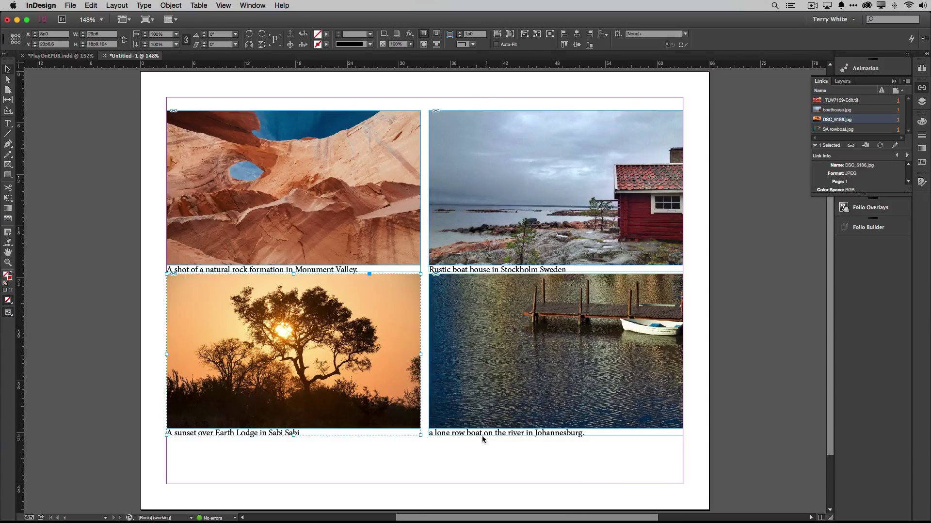
pyautogui.doubleClick(358, 435)
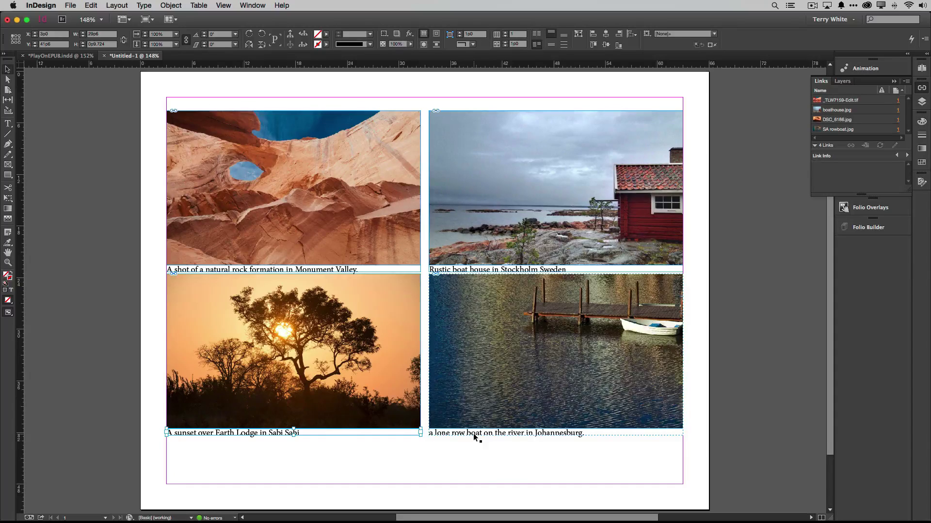
pyautogui.click(470, 452)
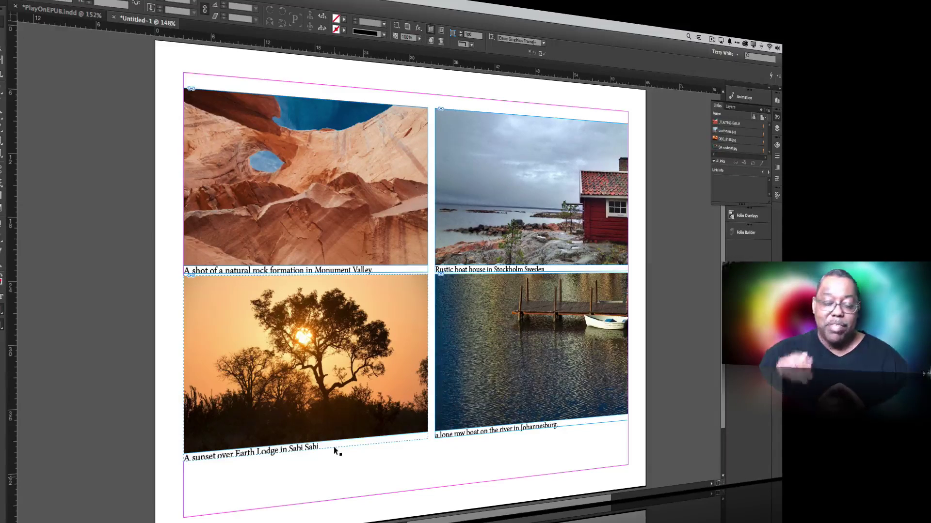
# Append 'South Africa' to DSC_6186.jpg's Description in Bridge, apply it, and return to InDesign.
pyautogui.press('super+Tab')
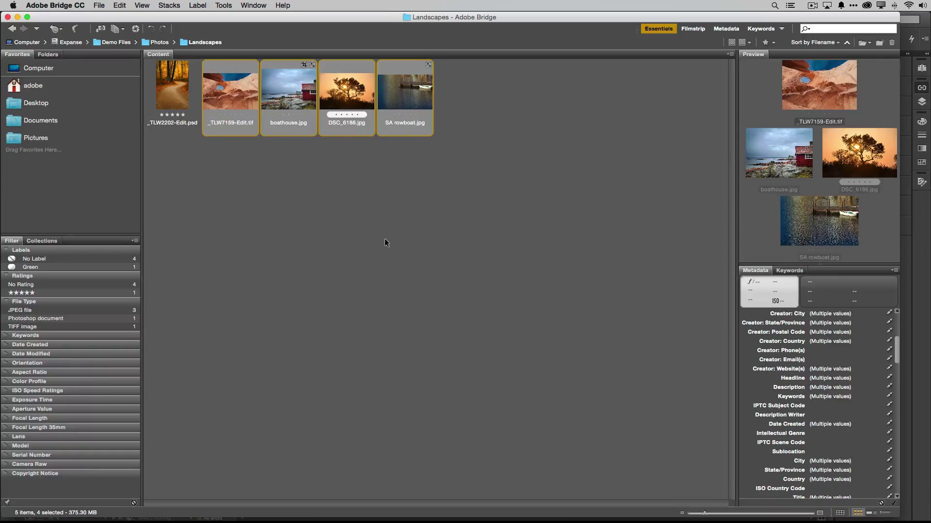
pyautogui.click(385, 242)
pyautogui.click(340, 102)
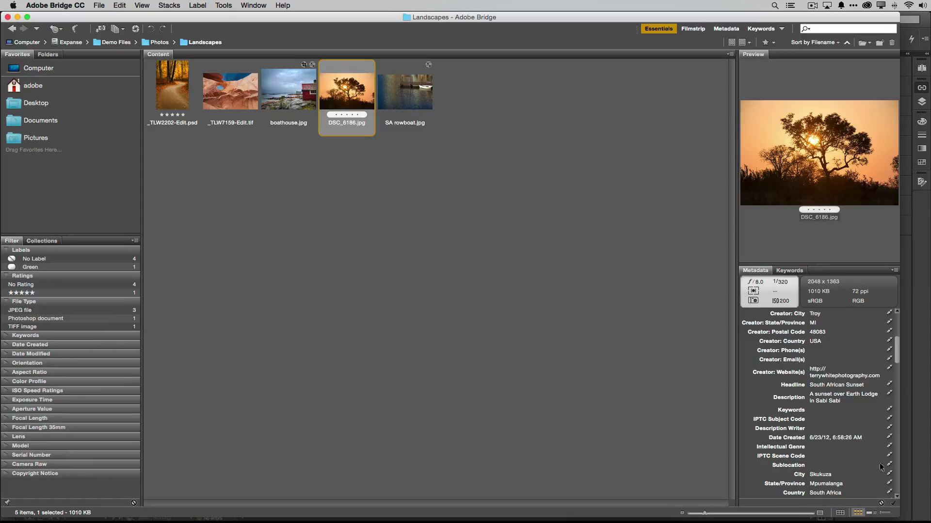
pyautogui.click(845, 402)
pyautogui.click(846, 402)
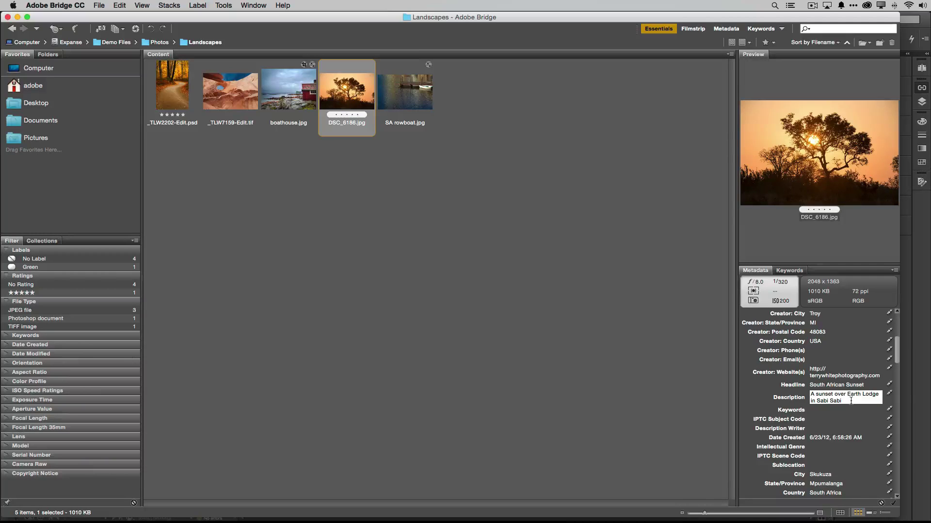
pyautogui.write('South Africa')
pyautogui.click(893, 503)
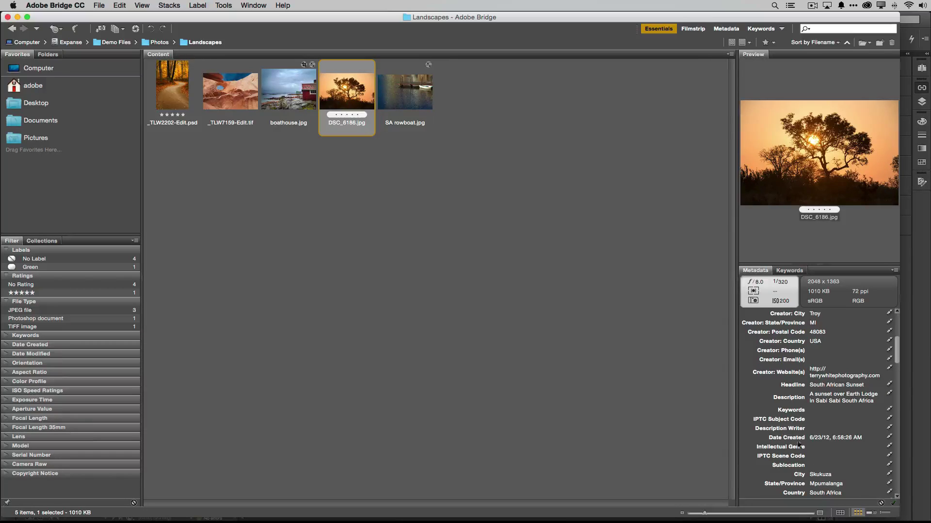
pyautogui.press('super+Tab')
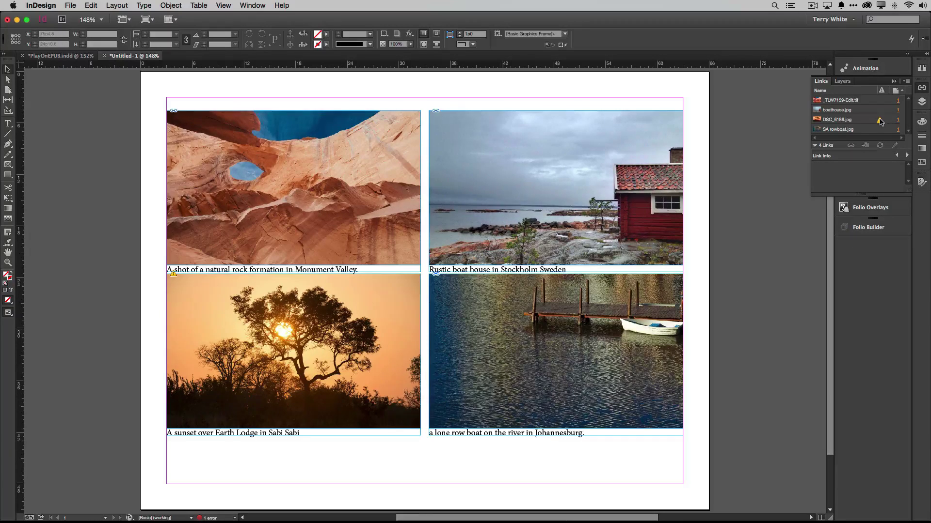
# Update the modified DSC_6186.jpg link so its caption reads 'A sunset over Earth Lodge in Sabi Sabi South Africa'.
pyautogui.moveTo(880, 121)
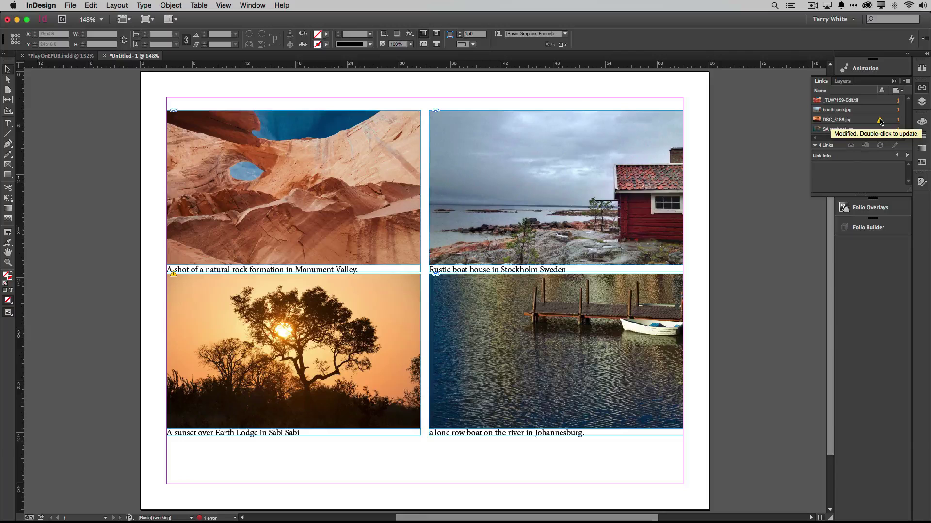
pyautogui.doubleClick(880, 121)
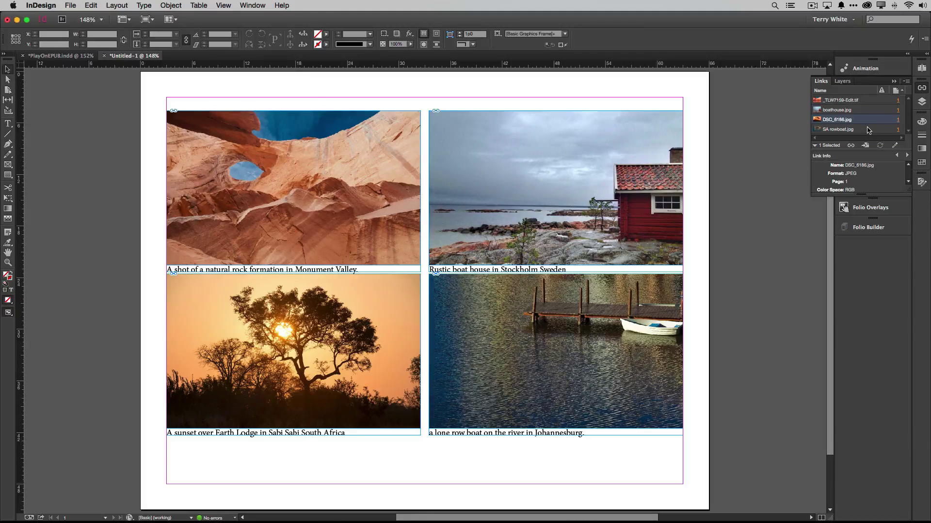